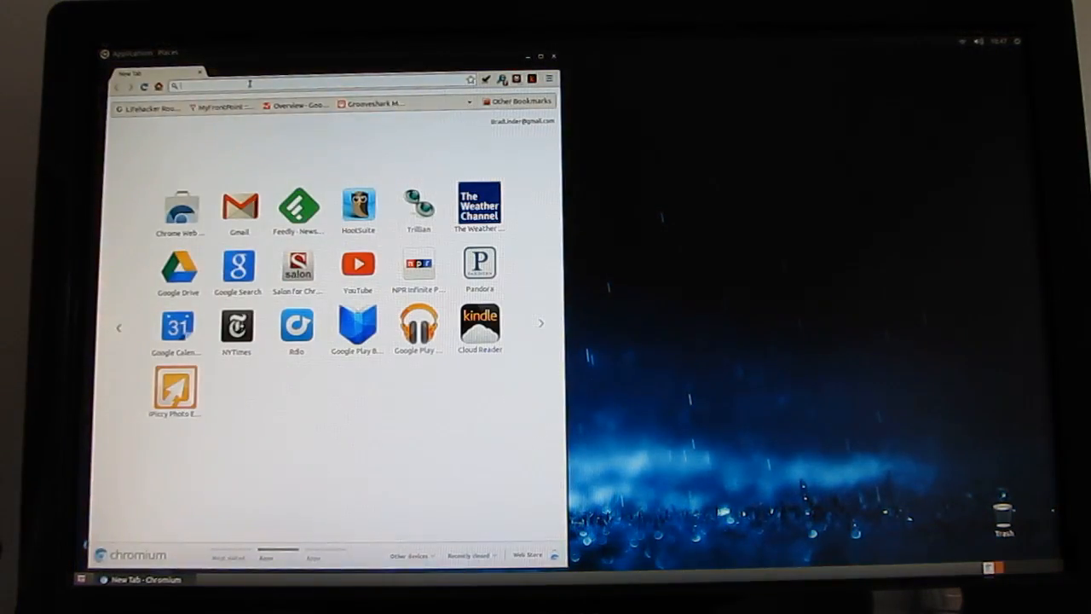
pyautogui.write('li')
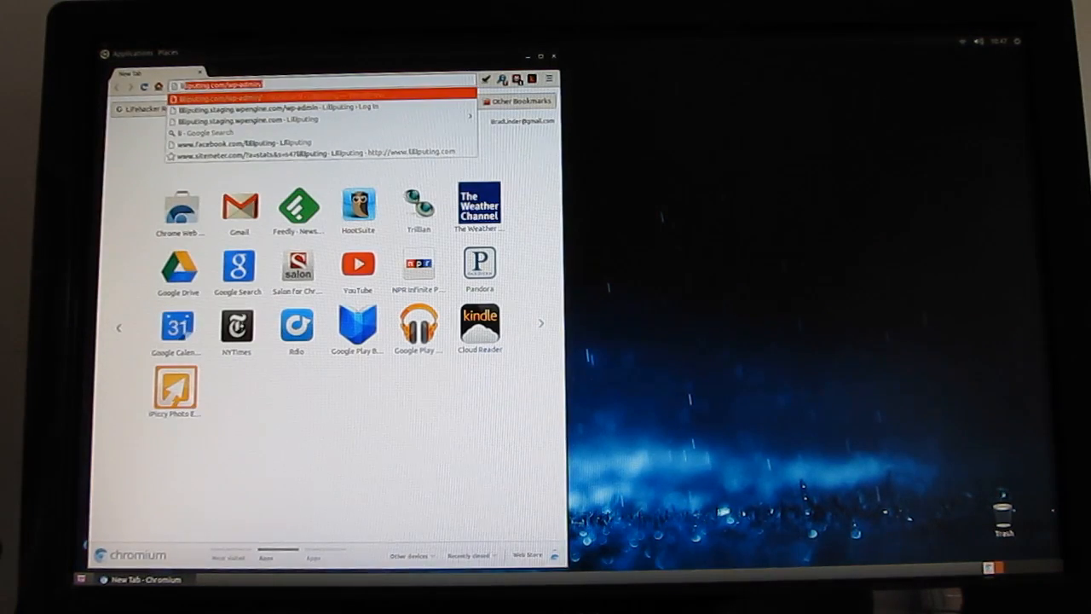
pyautogui.write('liputing.com/w')
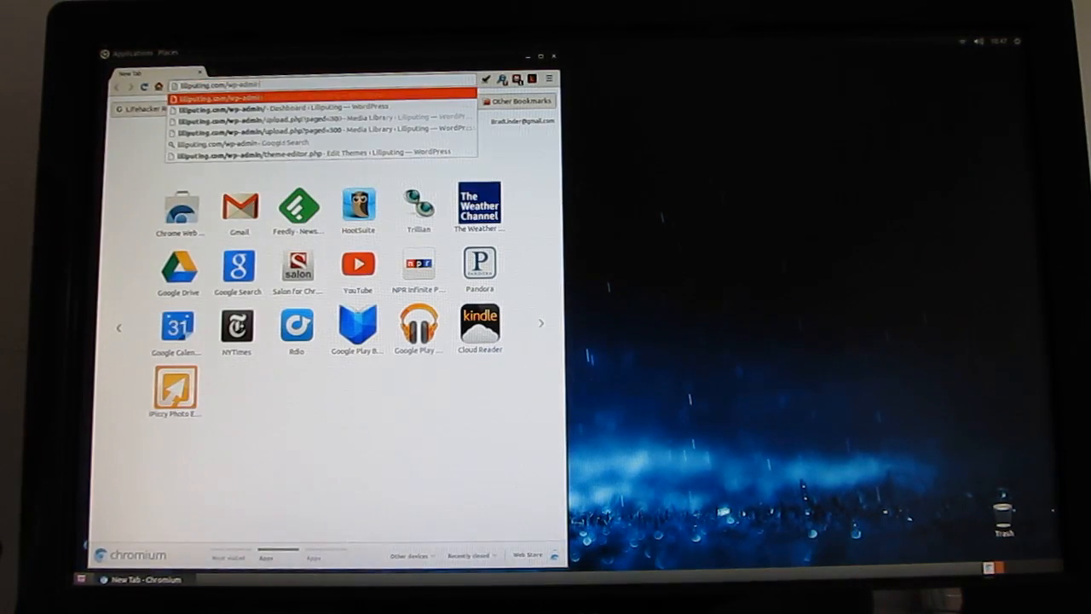
# Load liliputing.com and widen the Chromium window to show the sidebar.
pyautogui.press('Return')
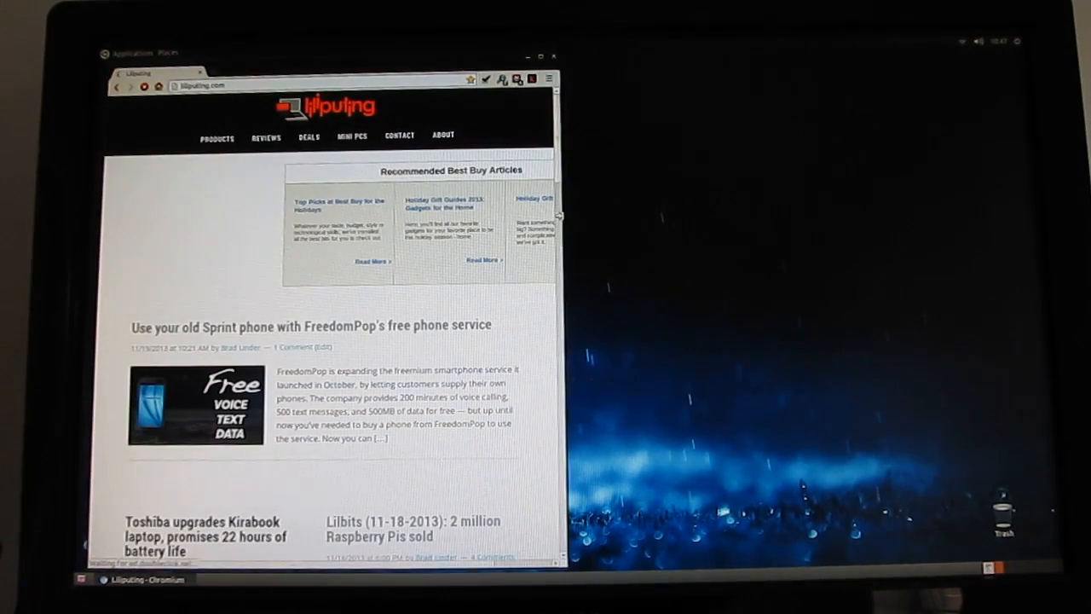
pyautogui.moveTo(559, 213); pyautogui.dragTo(902, 256)
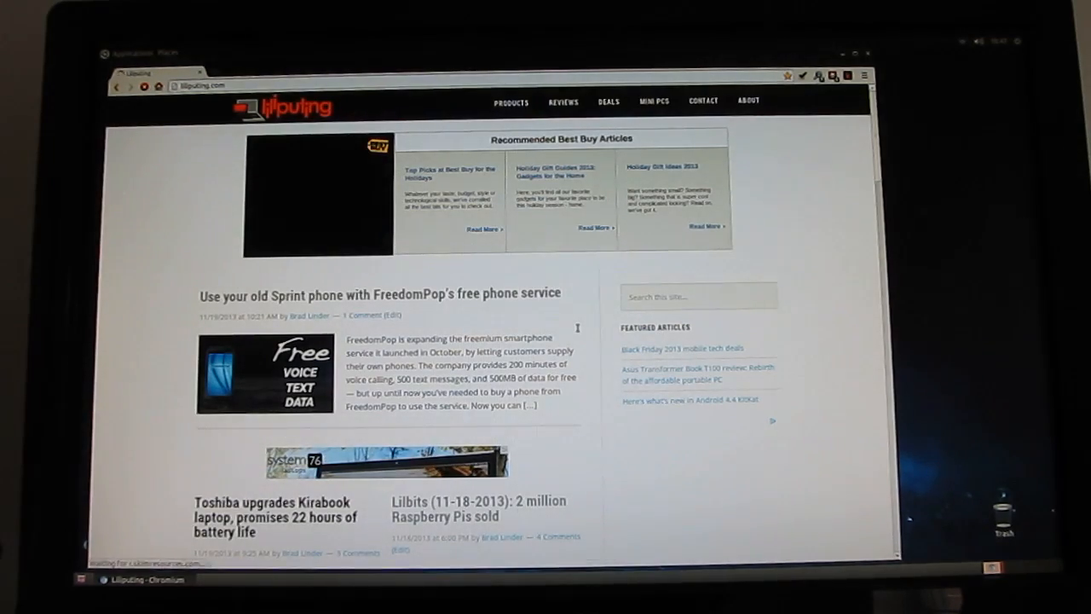
pyautogui.scroll(-1, 577, 327)
pyautogui.scroll(-3, 563, 329)
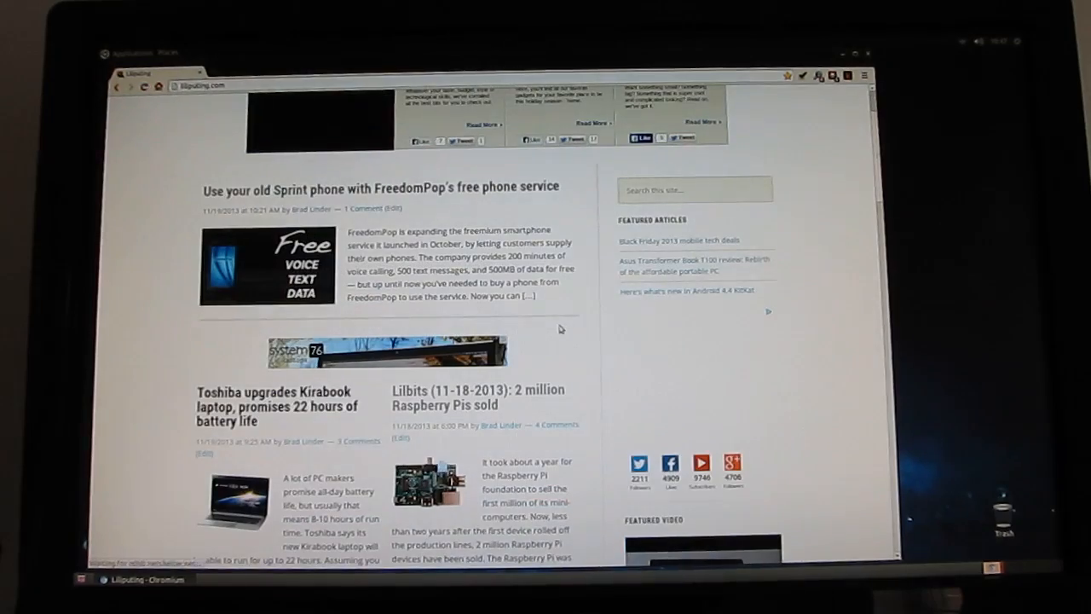
pyautogui.scroll(-3, 560, 329)
pyautogui.scroll(-3, 560, 330)
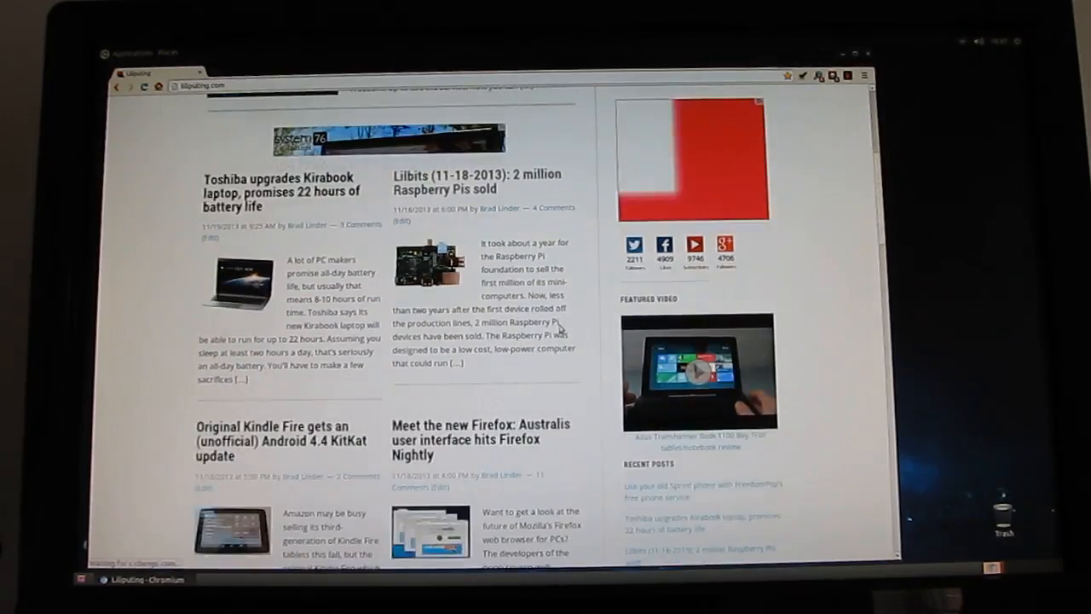
pyautogui.scroll(-2, 560, 329)
pyautogui.scroll(-1, 560, 329)
pyautogui.scroll(2, 560, 329)
pyautogui.scroll(4, 560, 329)
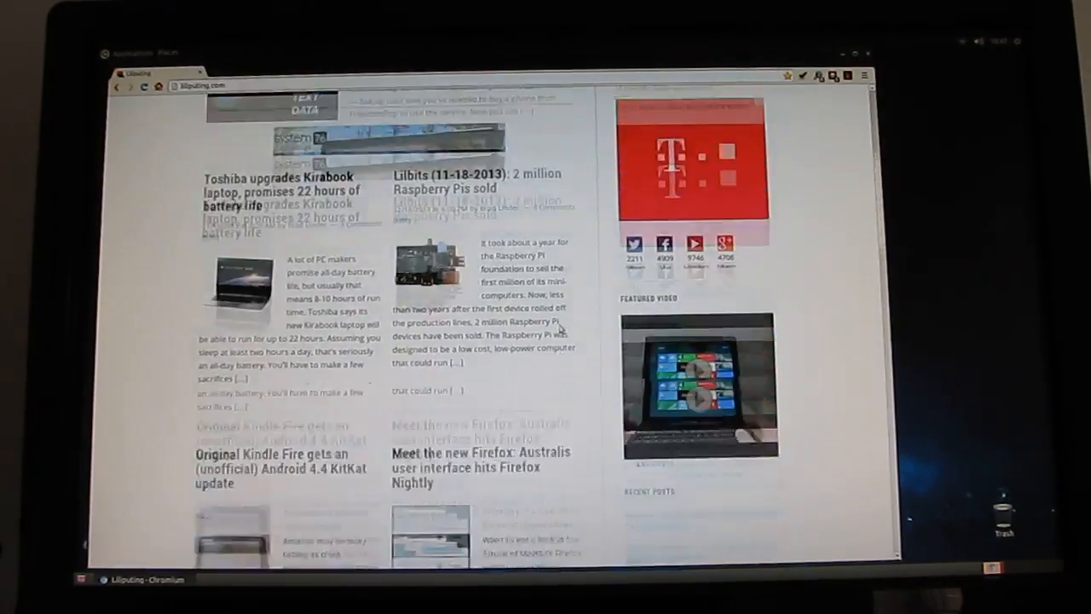
pyautogui.scroll(3, 560, 329)
pyautogui.scroll(2, 560, 329)
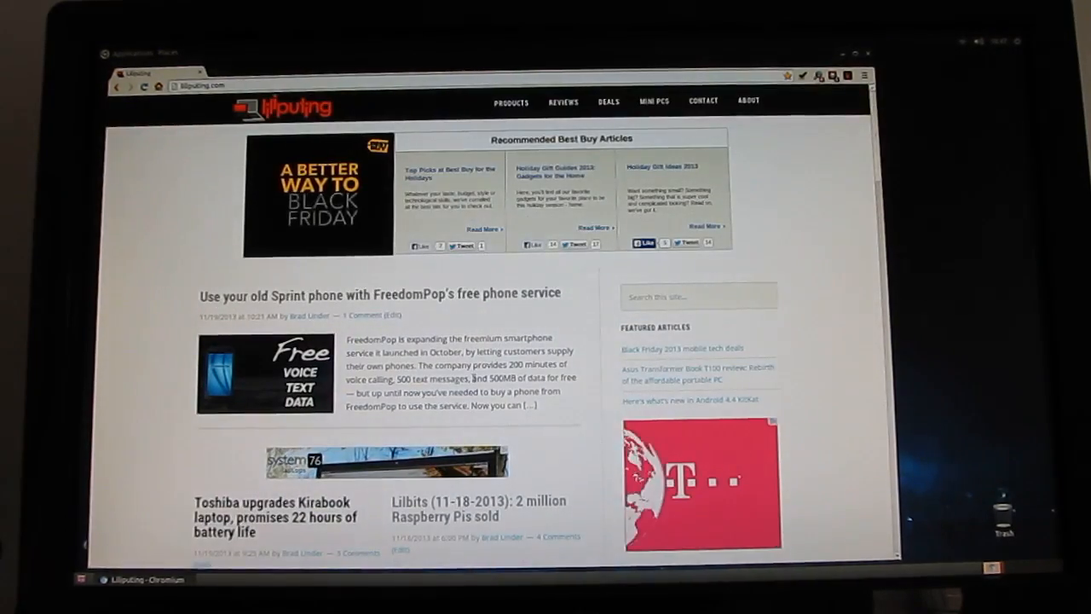
pyautogui.scroll(-2, 461, 323)
pyautogui.scroll(-2, 460, 322)
# Open the Toshiba Kirabook battery-life article and select the address to replace it.
pyautogui.click(286, 283)
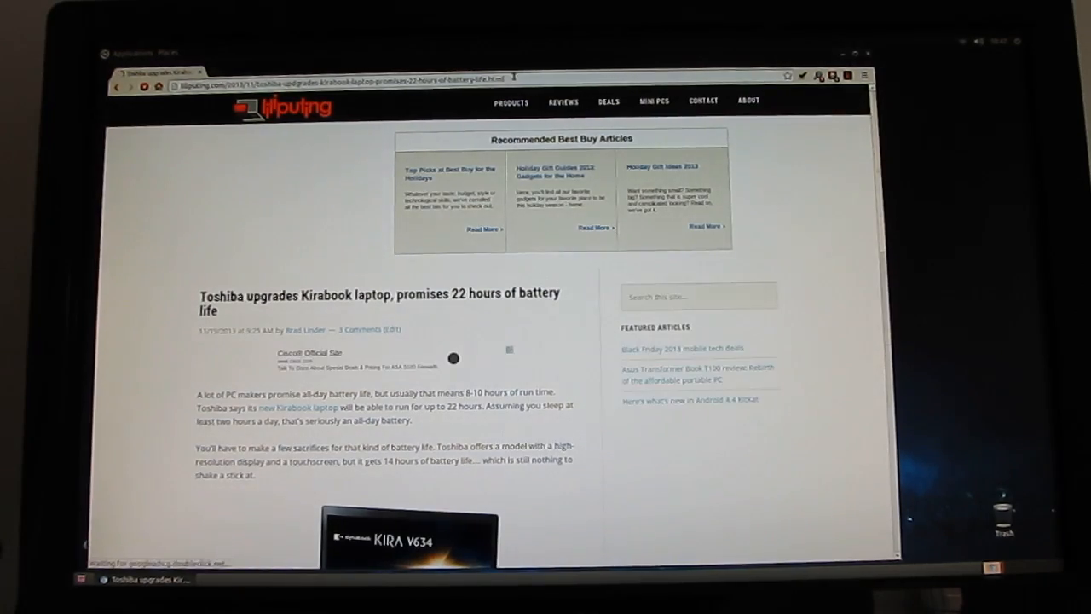
pyautogui.moveTo(509, 78); pyautogui.dragTo(95, 89)
pyautogui.write('youtube.com/bradlinder')
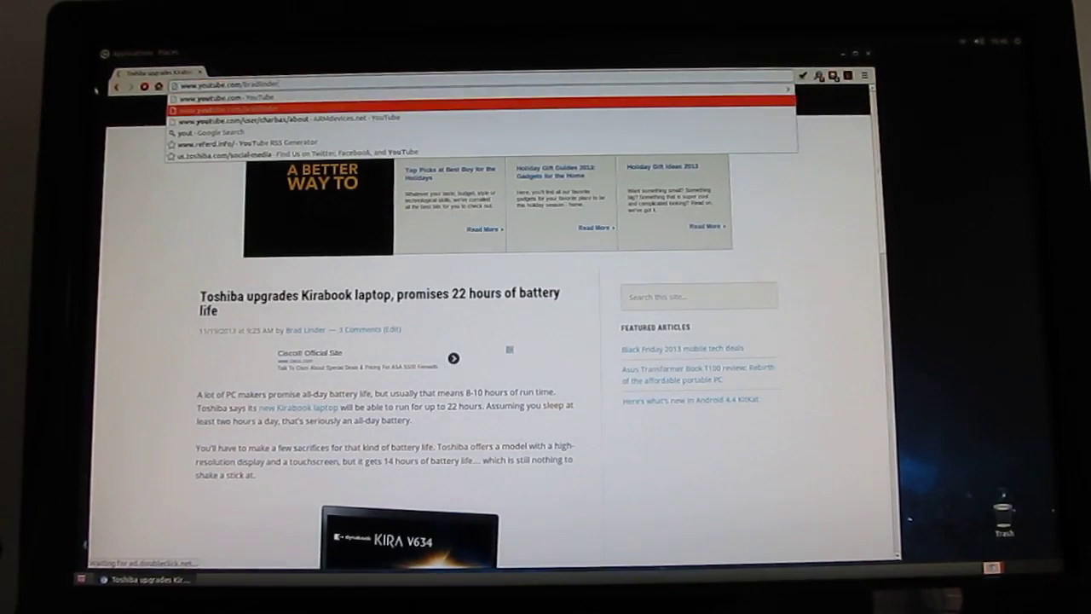
# Go to youtube.com and start the Asus Transformer Book T100 review video.
pyautogui.press('Return')
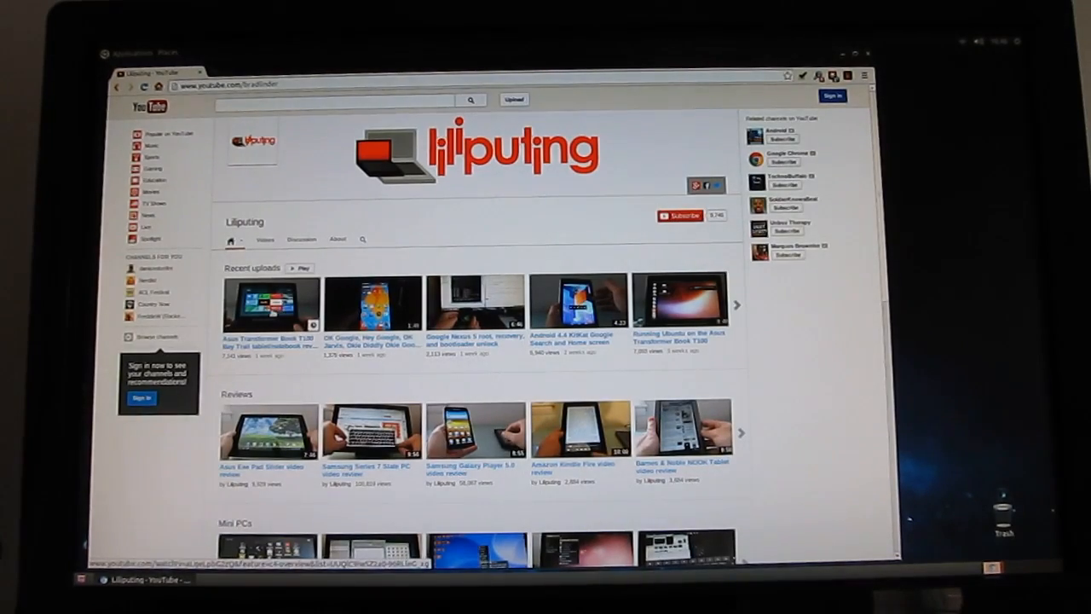
pyautogui.click(273, 312)
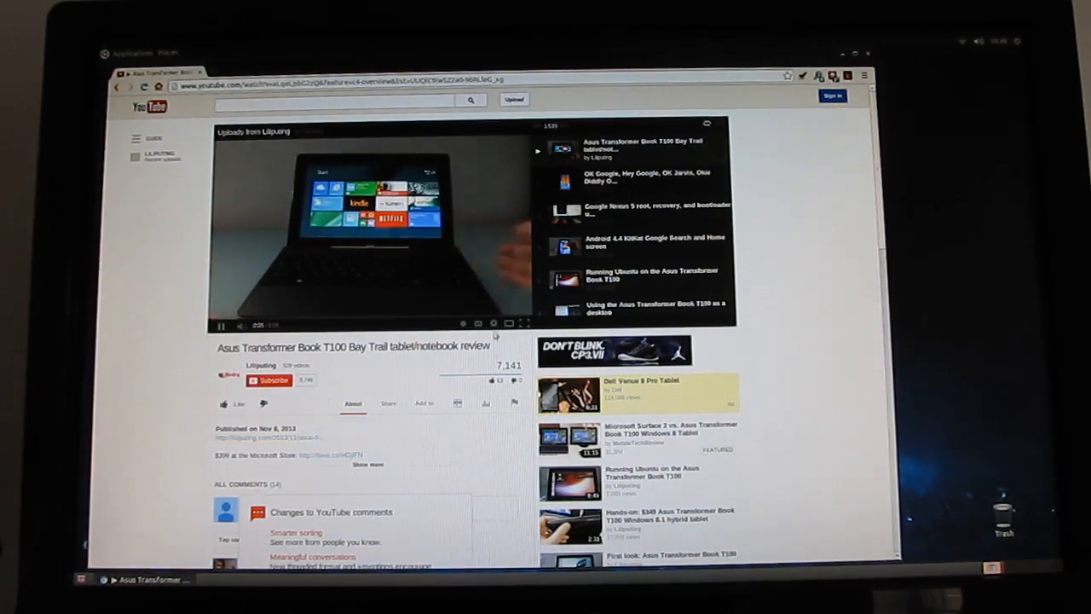
# Show the video quality options, leave fullscreen, then close the browser.
pyautogui.click(493, 324)
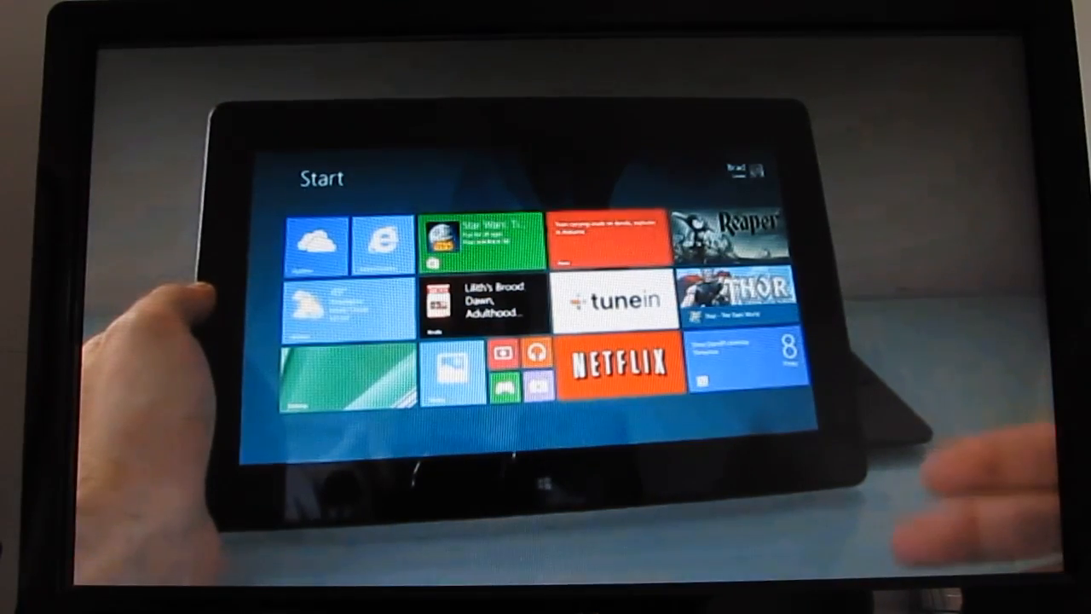
pyautogui.press('Escape')
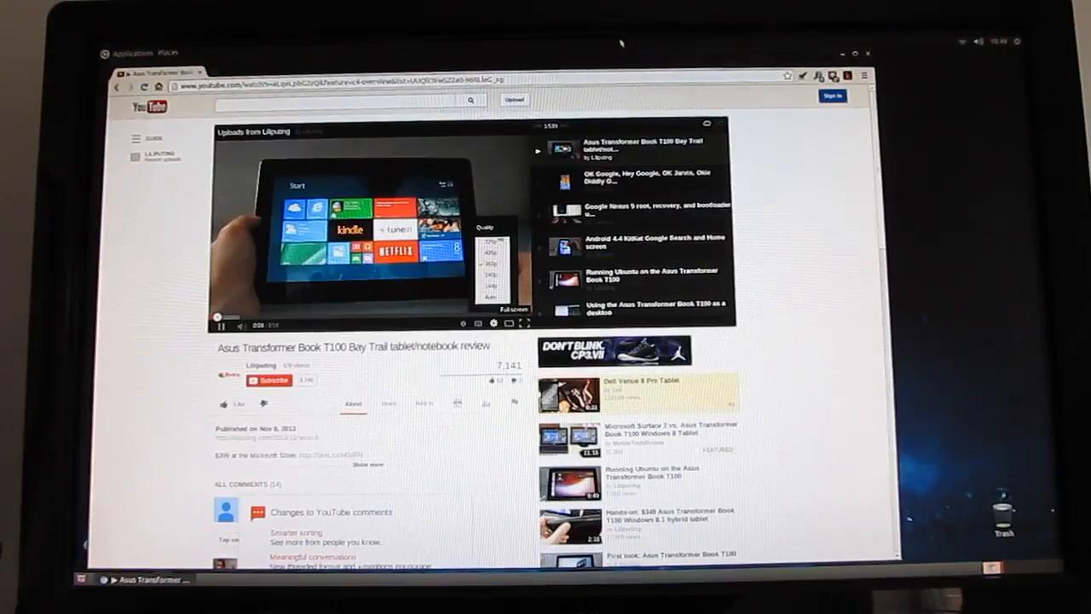
pyautogui.click(868, 55)
# Launch LibreOffice from Applications > Office and create a new blank spreadsheet.
pyautogui.click(128, 53)
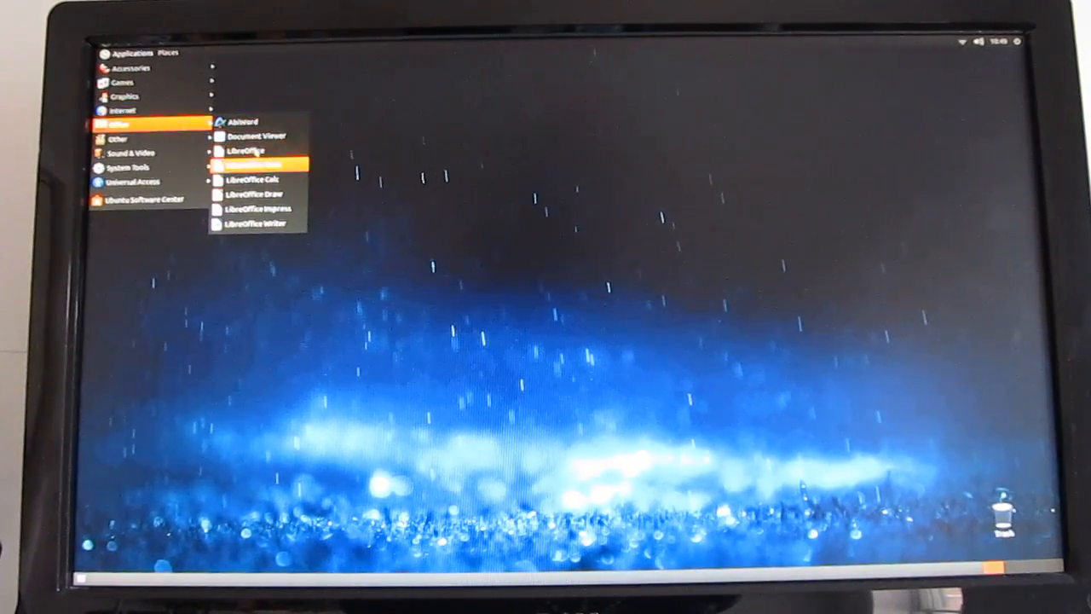
pyautogui.click(253, 154)
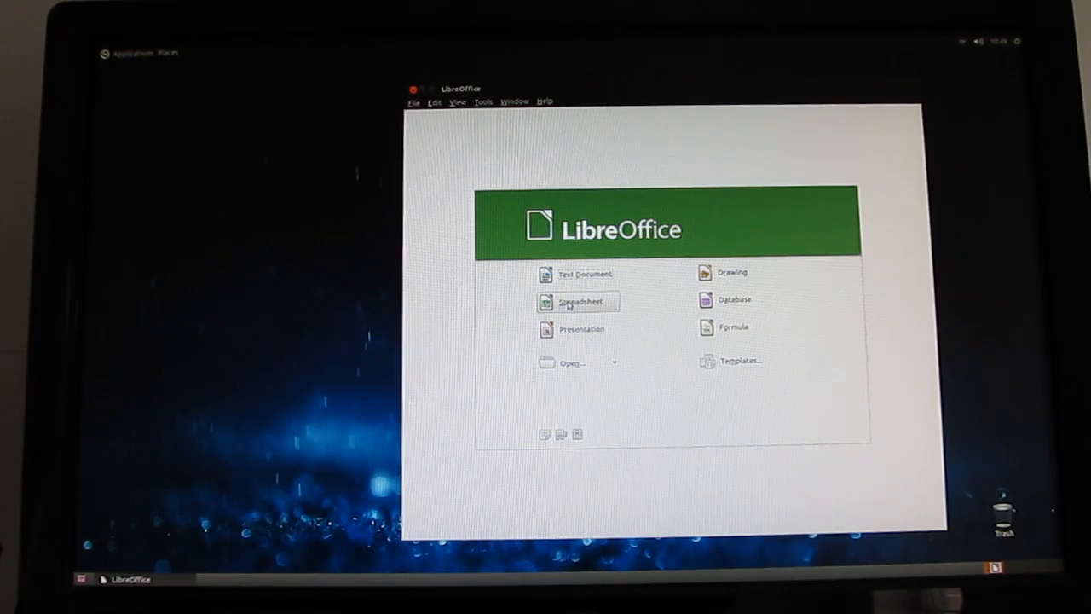
pyautogui.press('Return')
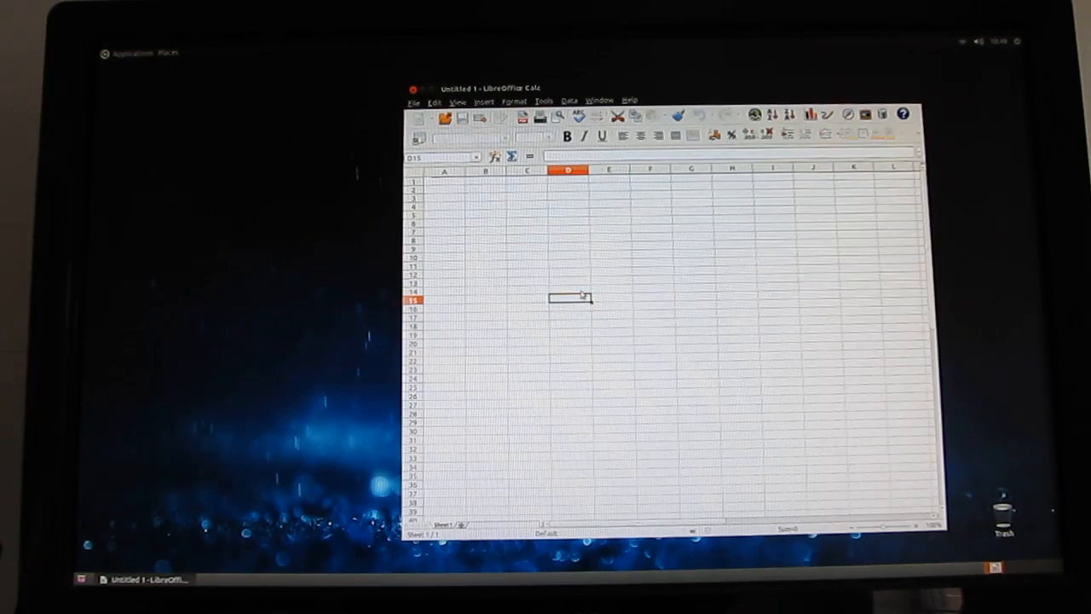
# Enter a few numbers into cells B4, B5 and B6, including 853 in B5.
pyautogui.click(486, 205)
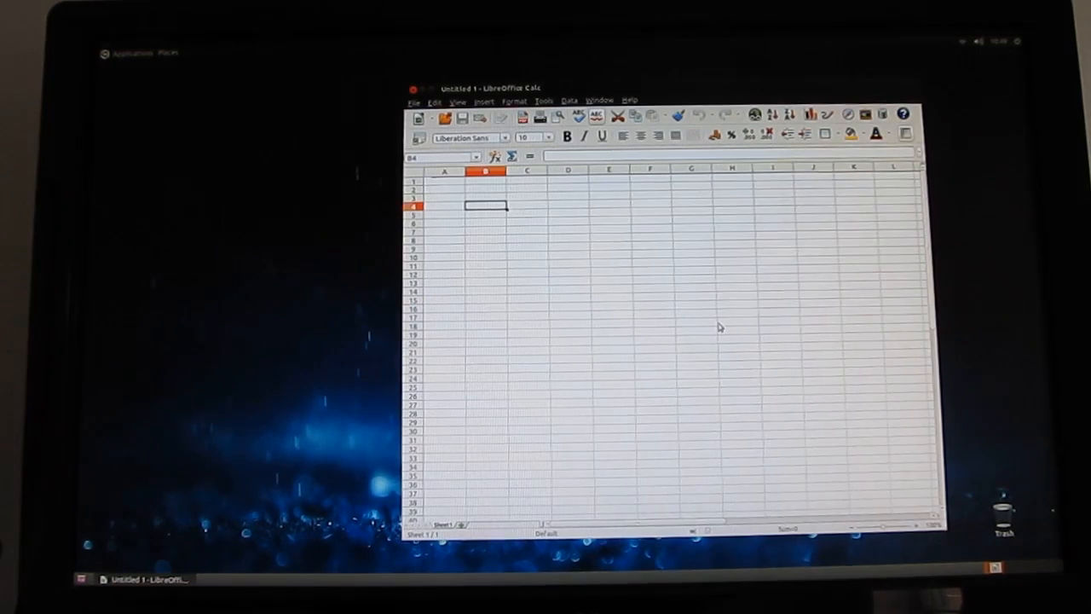
pyautogui.write('56')
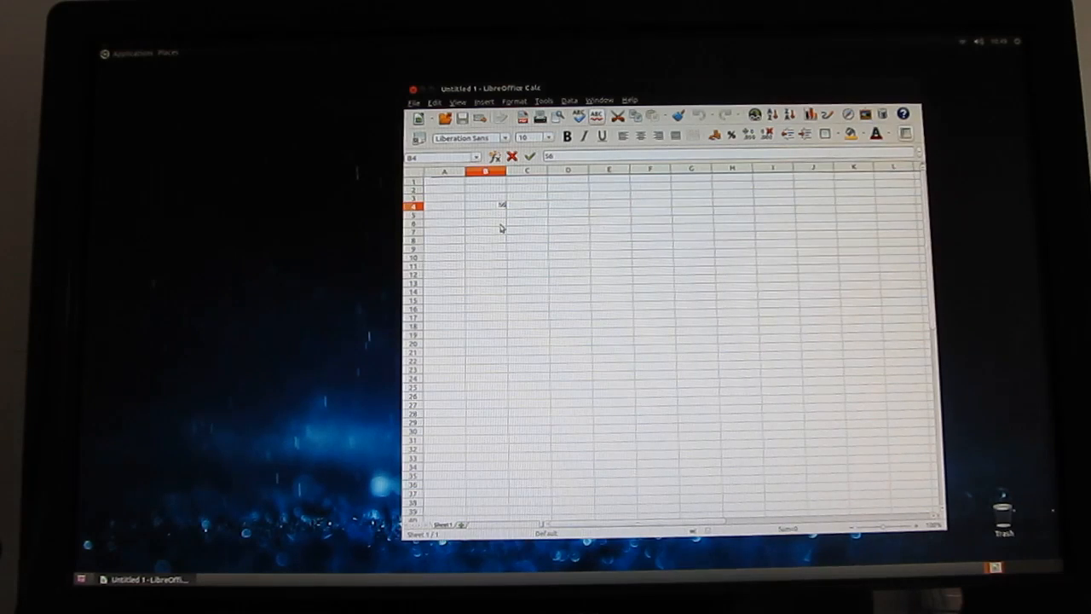
pyautogui.write('4894')
pyautogui.press('Return')
pyautogui.click(486, 223)
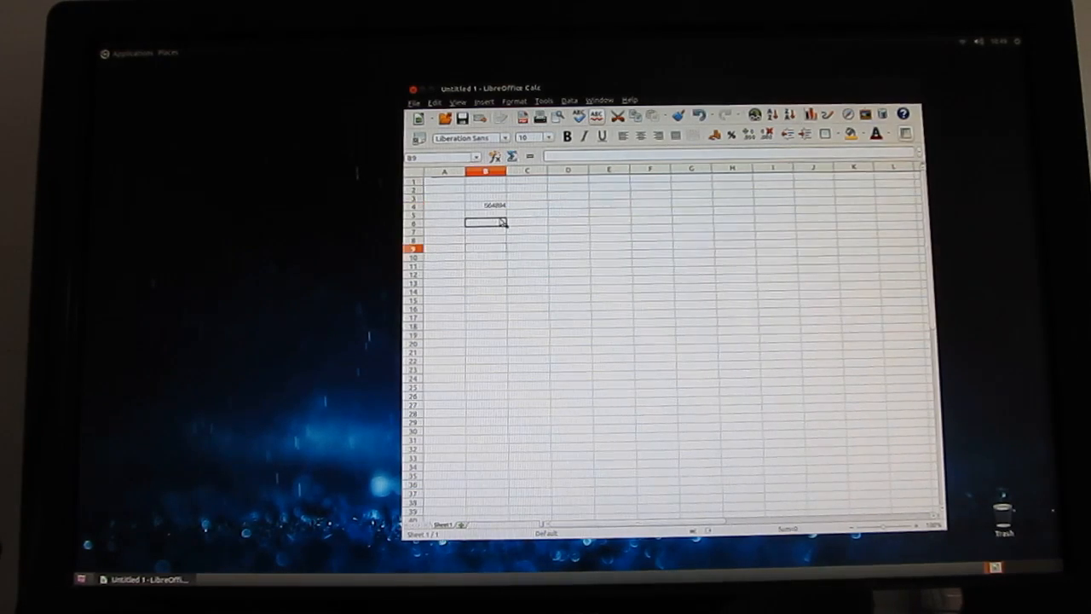
pyautogui.write('5468')
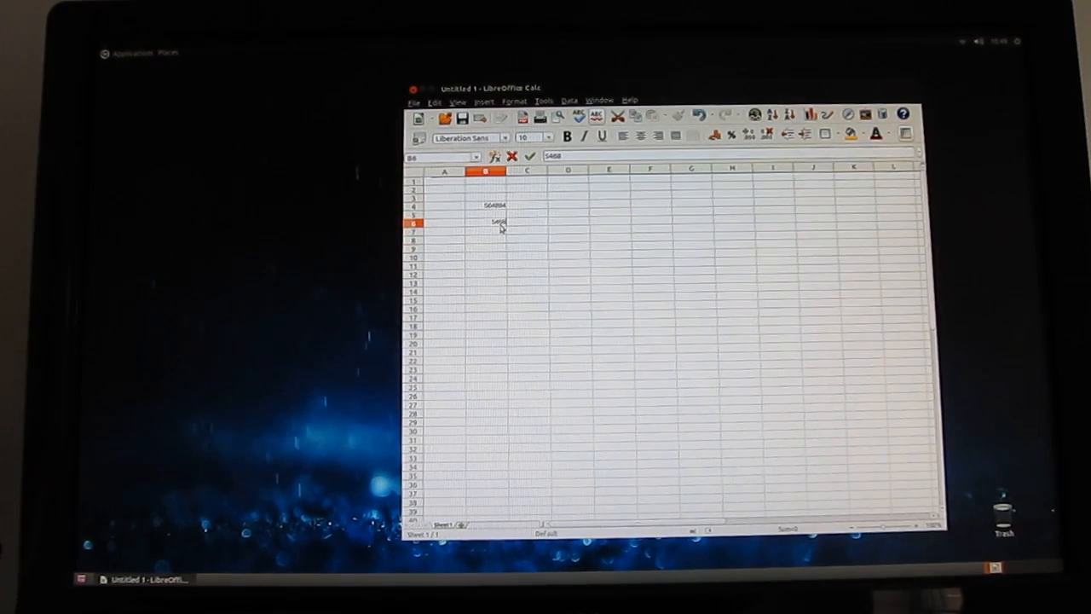
pyautogui.write('94')
pyautogui.click(495, 214)
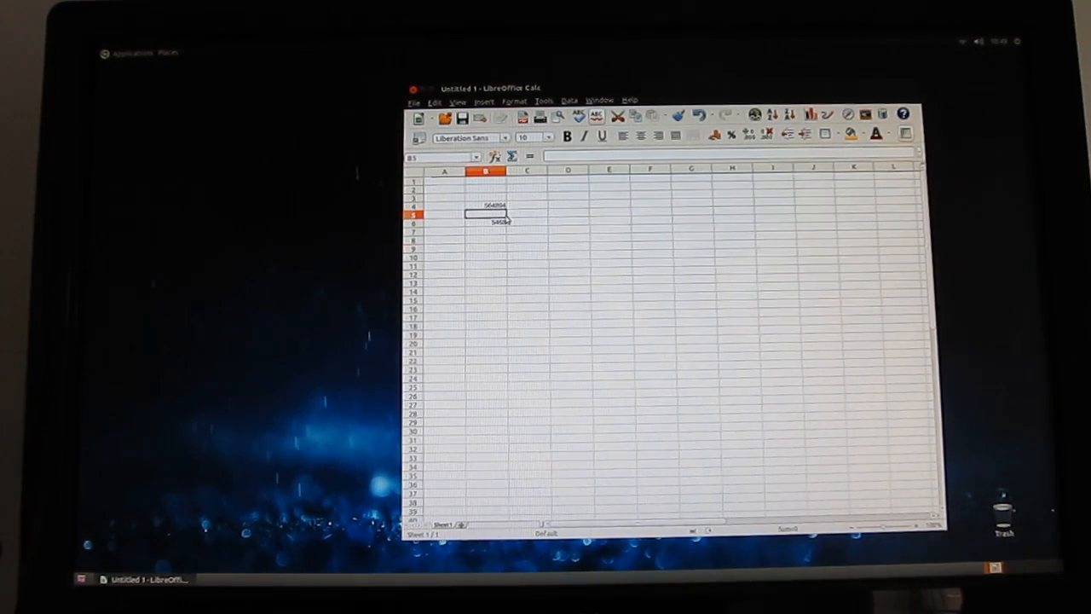
pyautogui.write('853')
pyautogui.press('Escape')
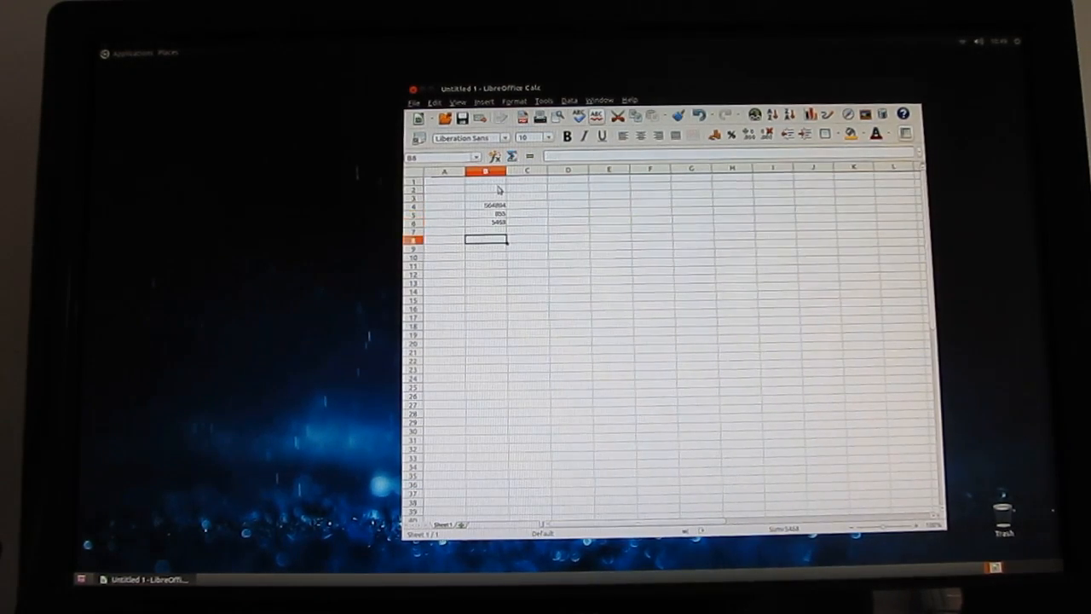
# Select B3 through B8 and AutoSum the numbers, giving the total 571217 in B8.
pyautogui.moveTo(486, 231); pyautogui.dragTo(486, 239)
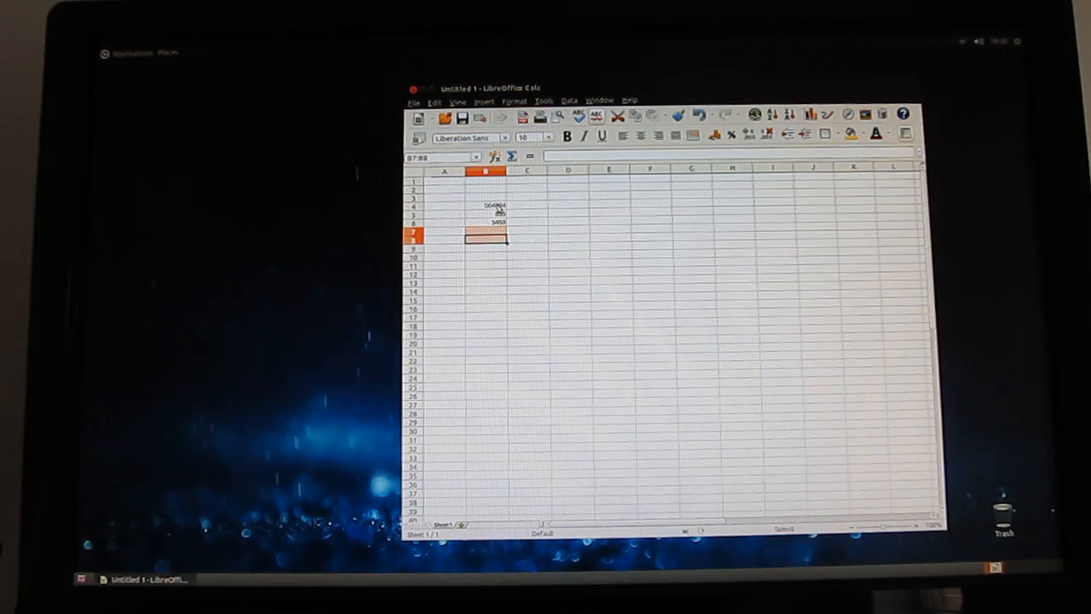
pyautogui.keyDown('shift'); pyautogui.click(486, 198); pyautogui.keyUp('shift')
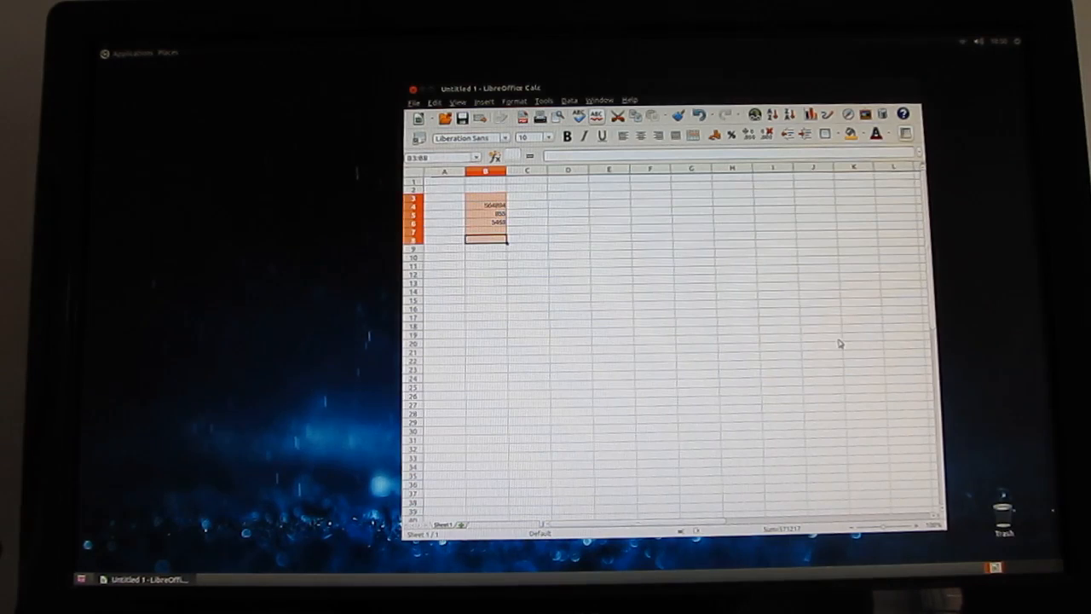
pyautogui.hotkey('alt', '=')
pyautogui.click(652, 296)
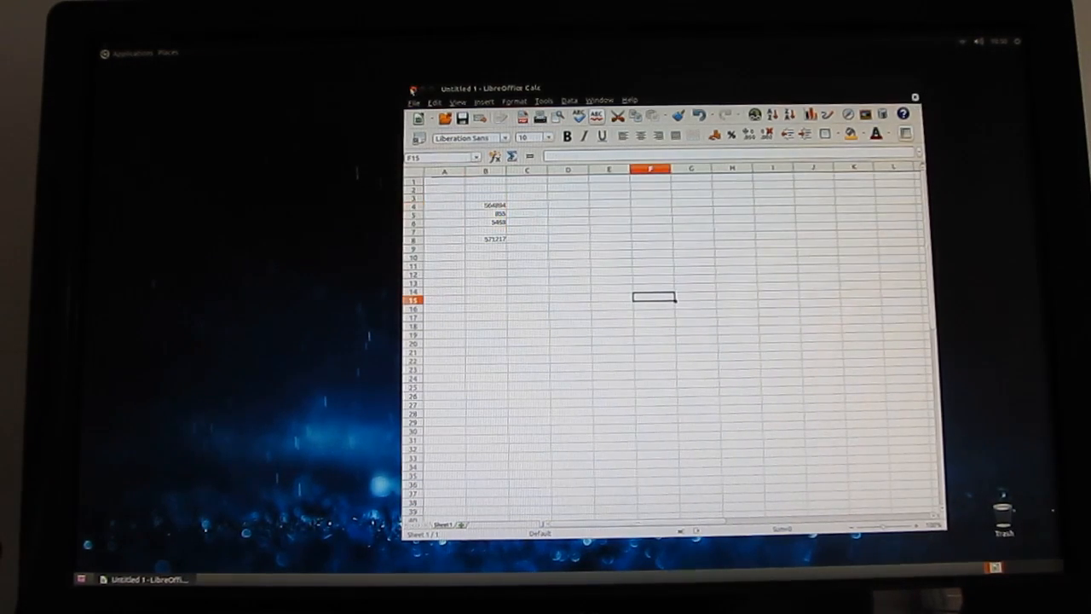
# Close the spreadsheet without saving.
pyautogui.click(413, 90)
pyautogui.click(672, 320)
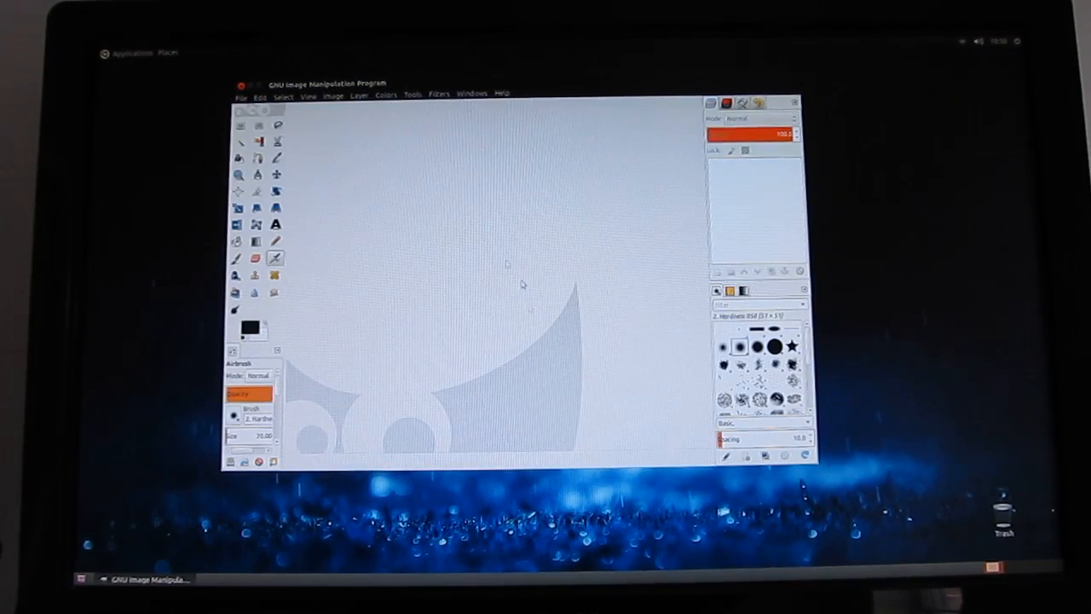
# Open the kirabook.jpg laptop photo via File > Open.
pyautogui.click(241, 97)
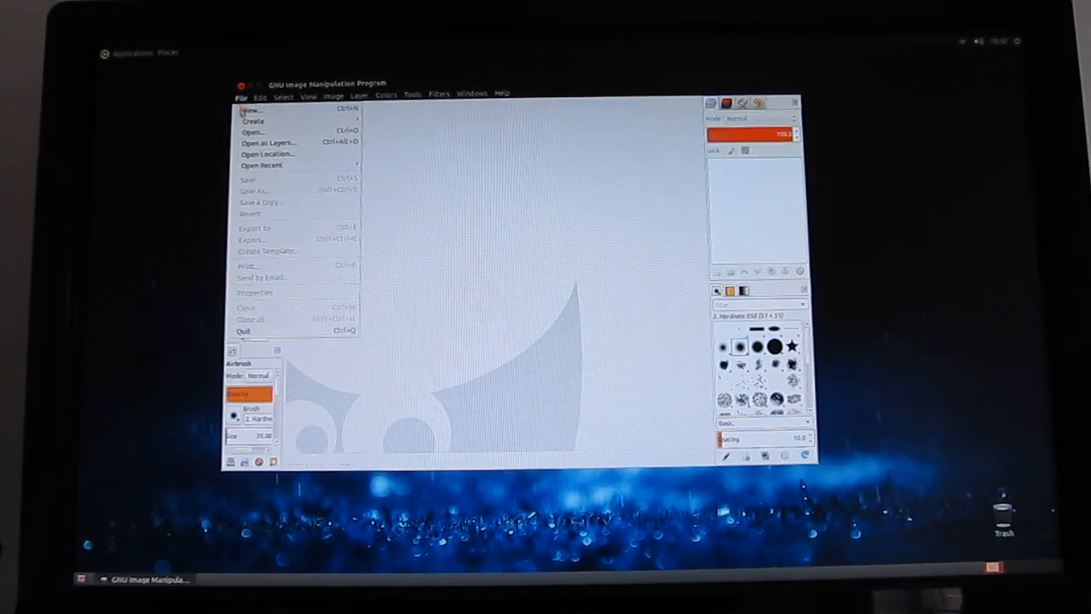
pyautogui.press('Return')
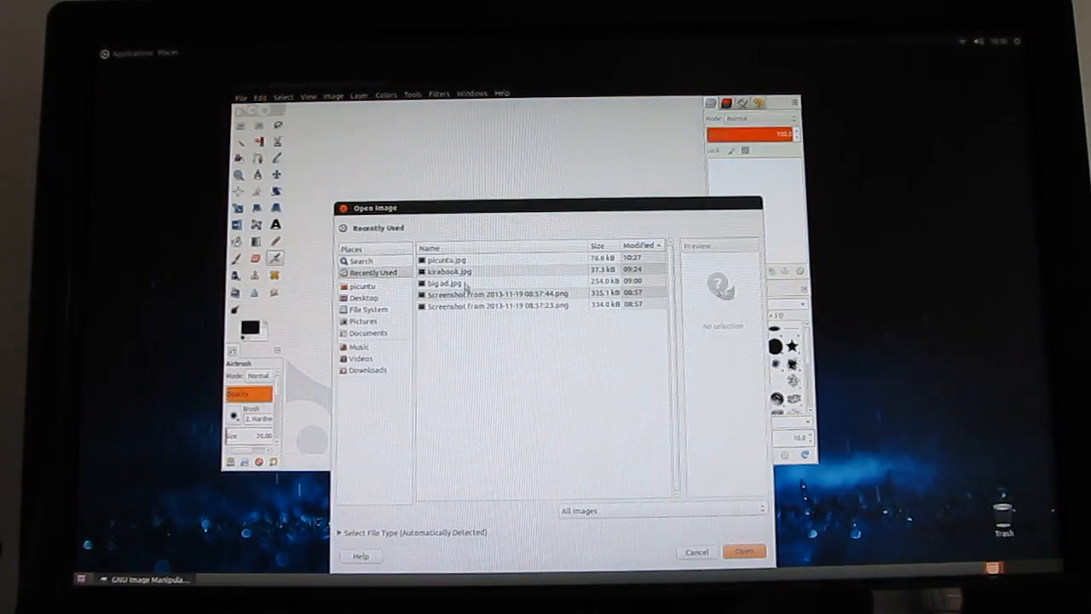
pyautogui.click(450, 271)
pyautogui.click(744, 551)
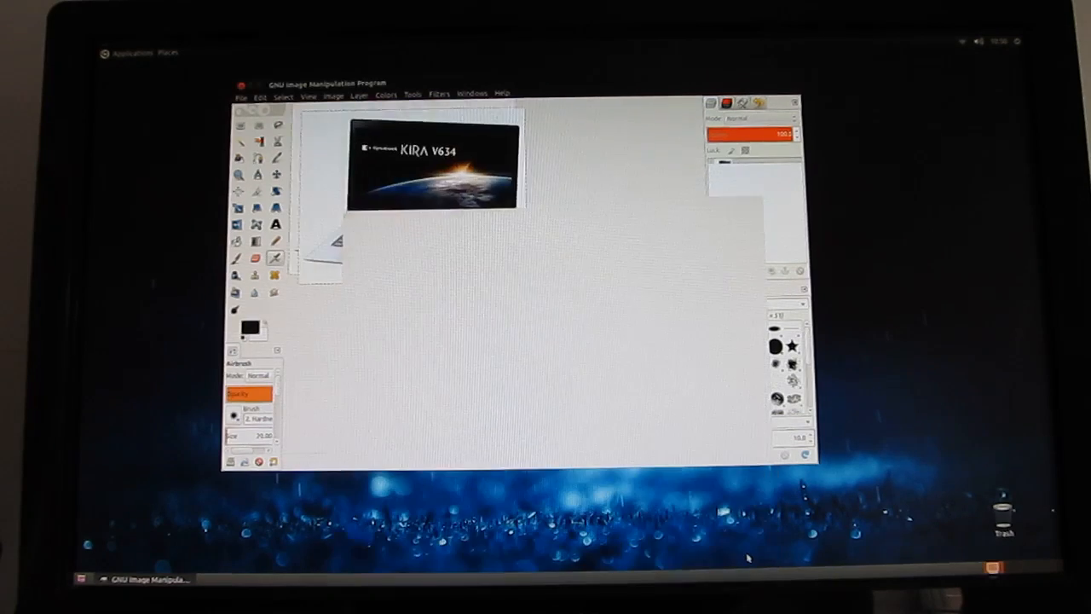
# Scribble airbrush strokes and loops over the laptop's screen and keyboard.
pyautogui.click(400, 226)
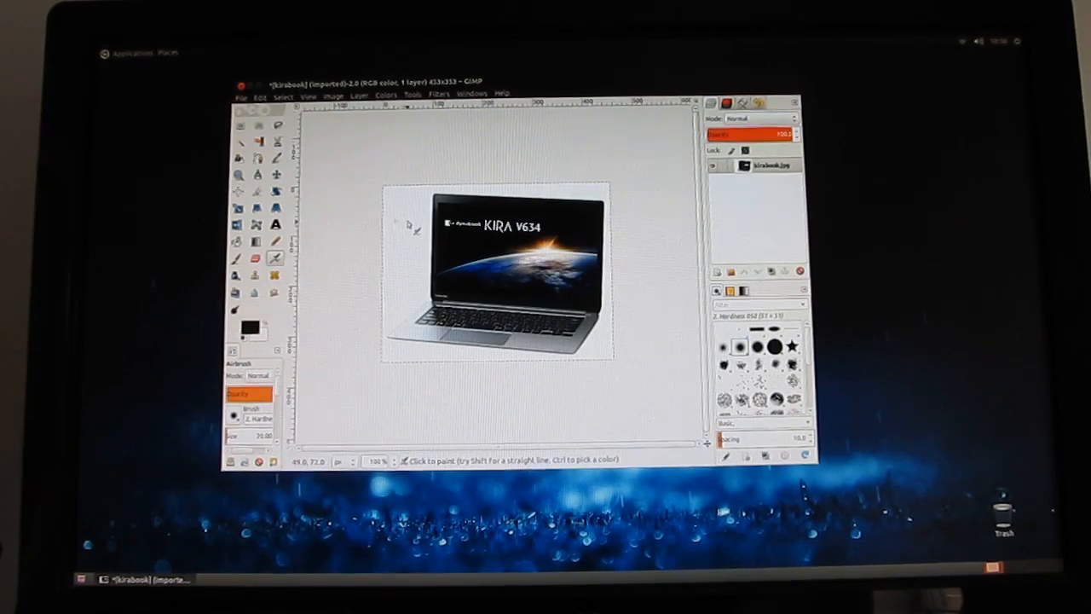
pyautogui.moveTo(487, 227); pyautogui.dragTo(426, 256)
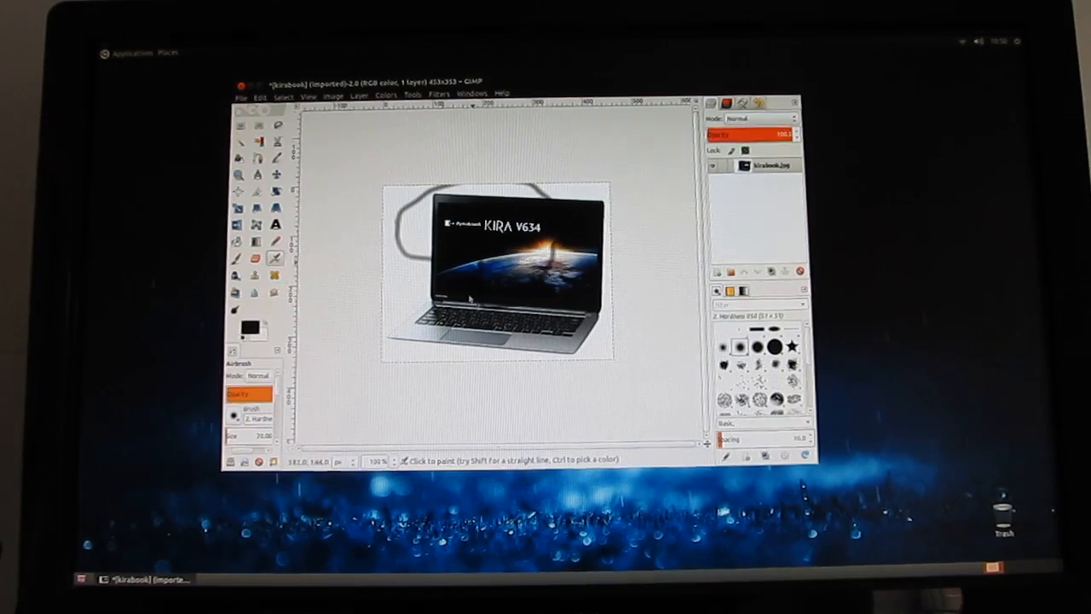
pyautogui.moveTo(401, 187); pyautogui.dragTo(478, 341)
pyautogui.moveTo(554, 247); pyautogui.dragTo(546, 324)
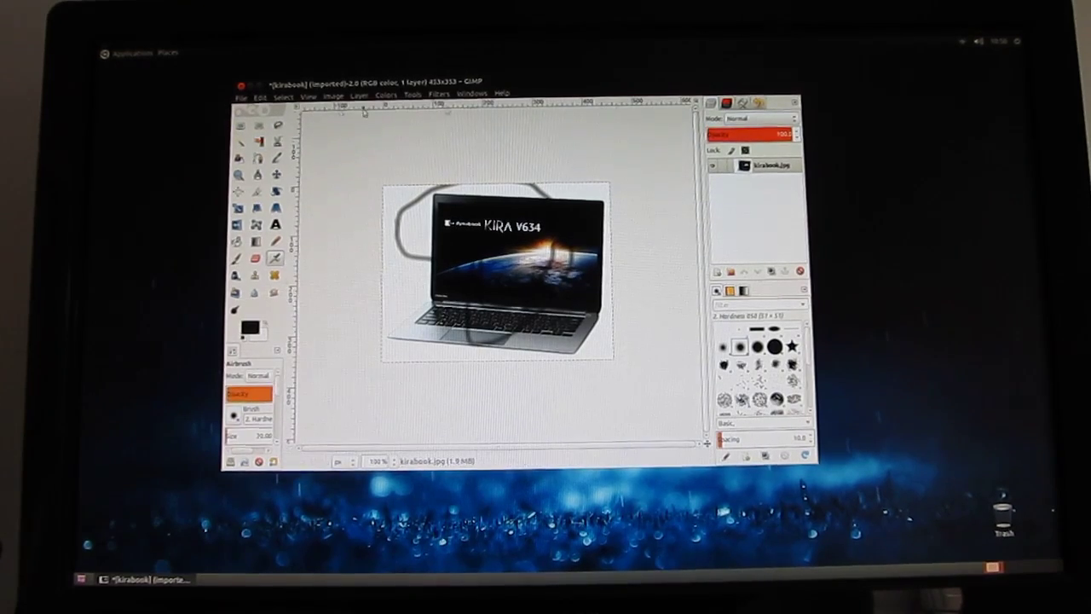
# Close the image, discarding the scribbles without saving.
pyautogui.click(241, 85)
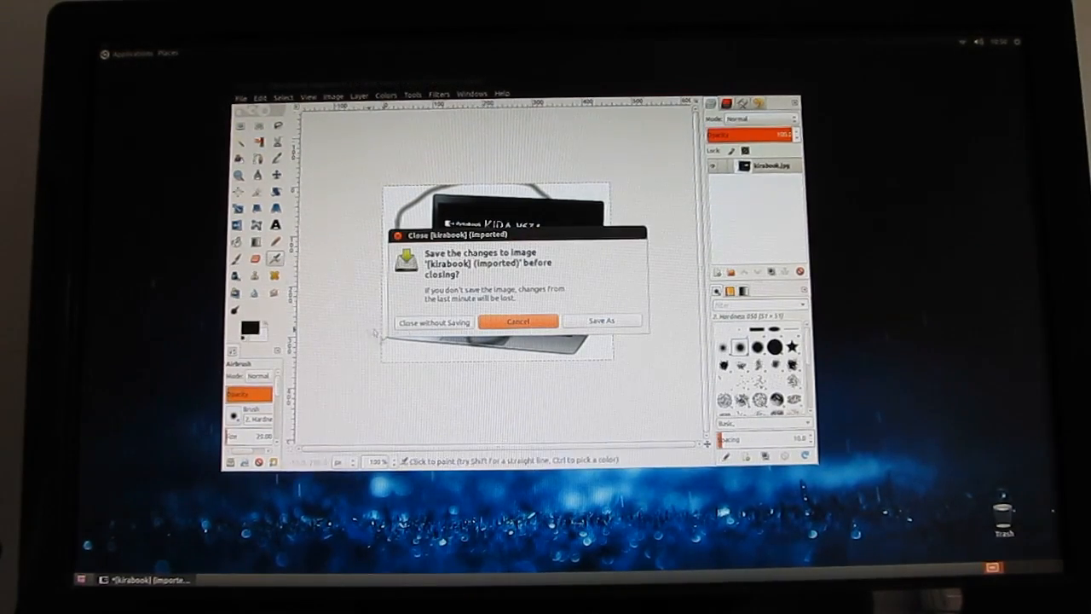
pyautogui.click(434, 321)
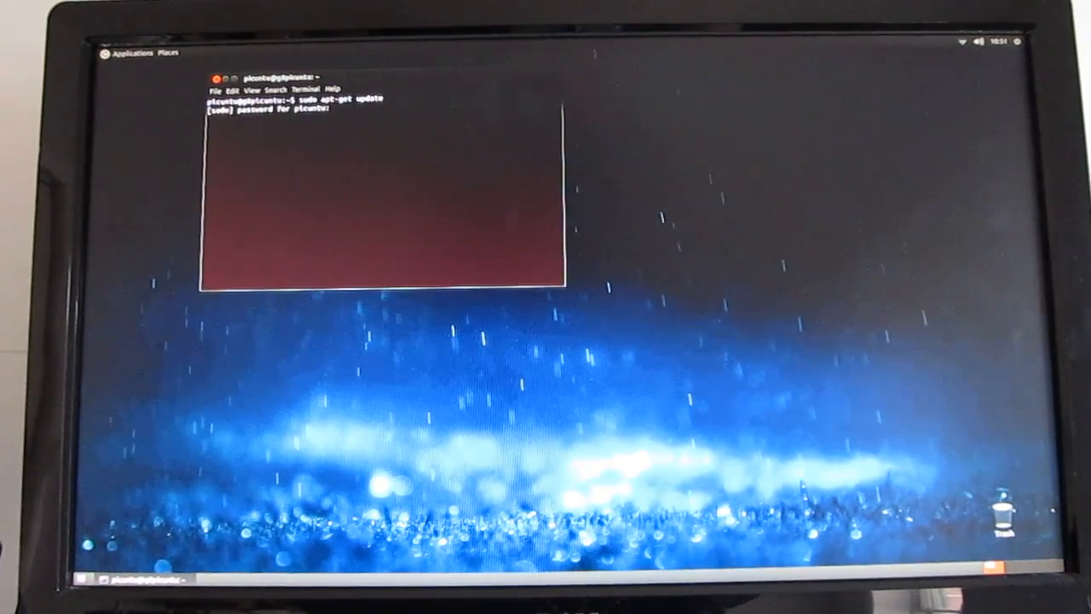
pyautogui.write('password')
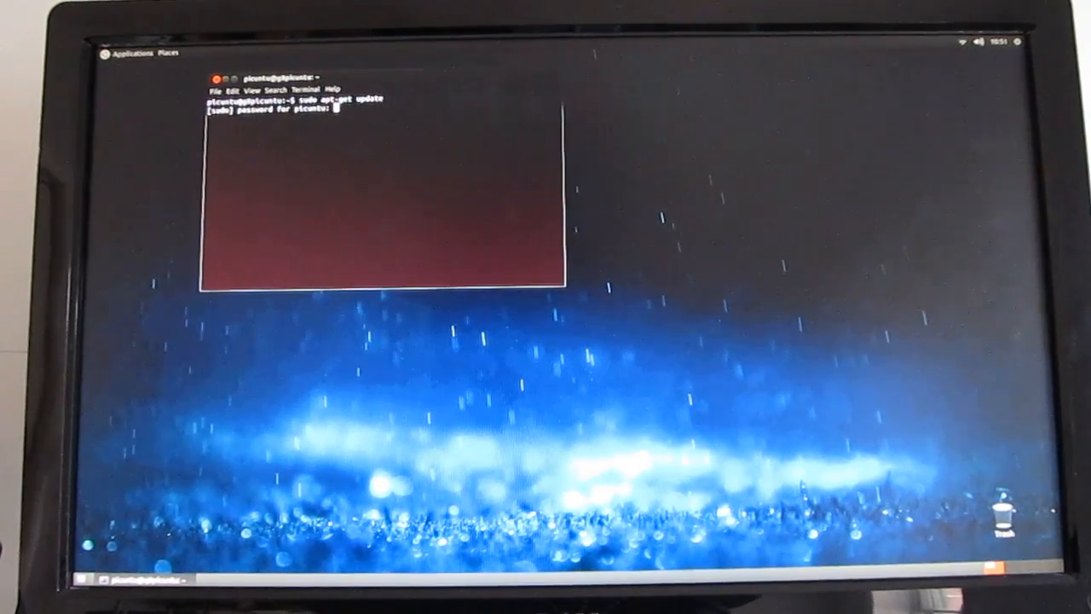
# Submit the sudo password to run apt-get update, then launch Ubuntu Software Center from Applications.
pyautogui.press('Return')
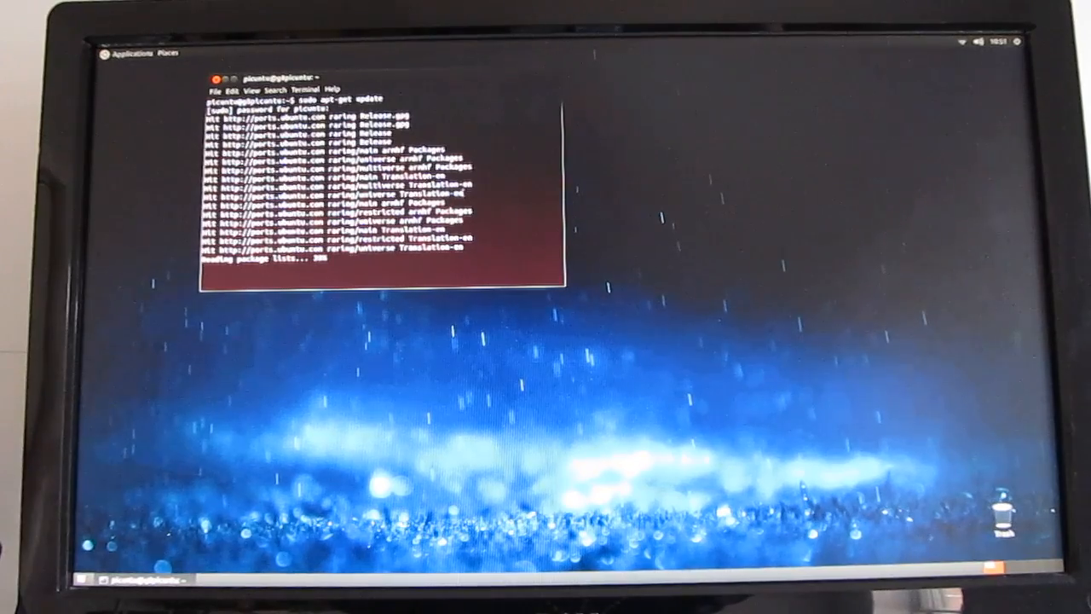
pyautogui.click(126, 54)
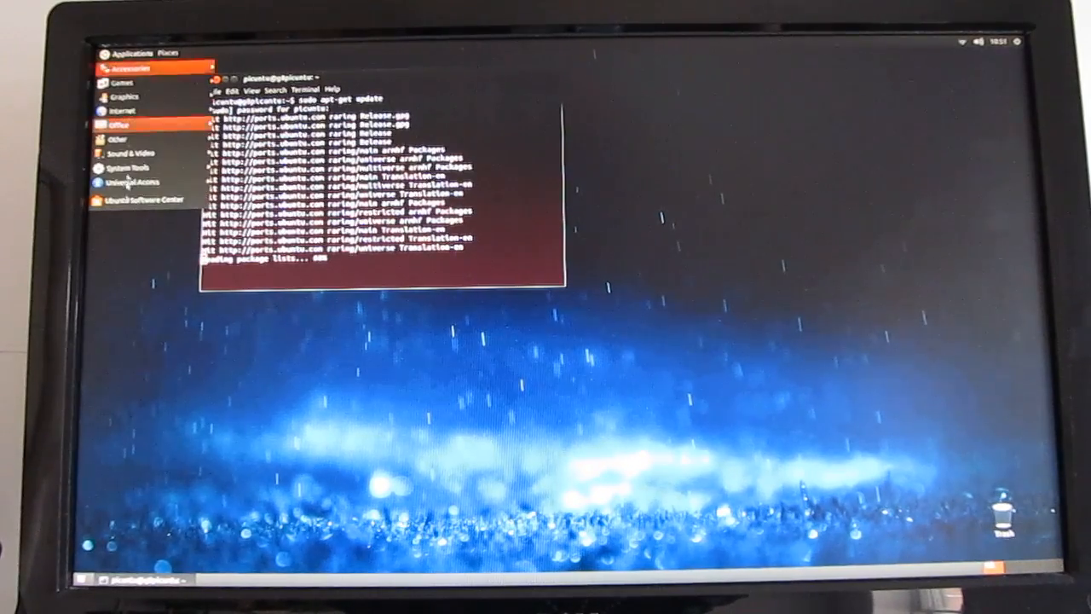
pyautogui.click(145, 201)
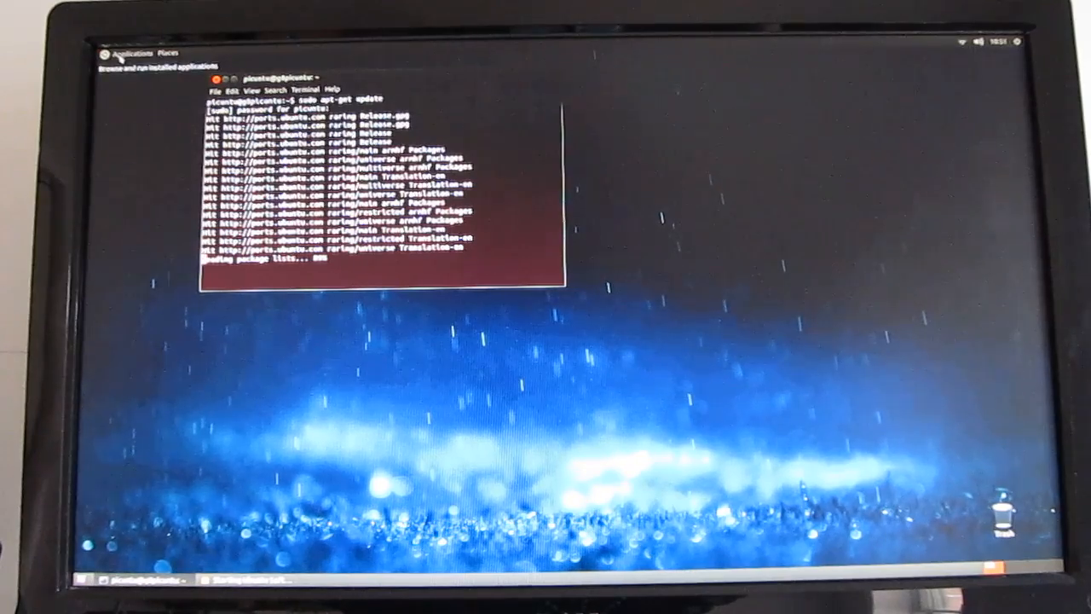
pyautogui.click(134, 54)
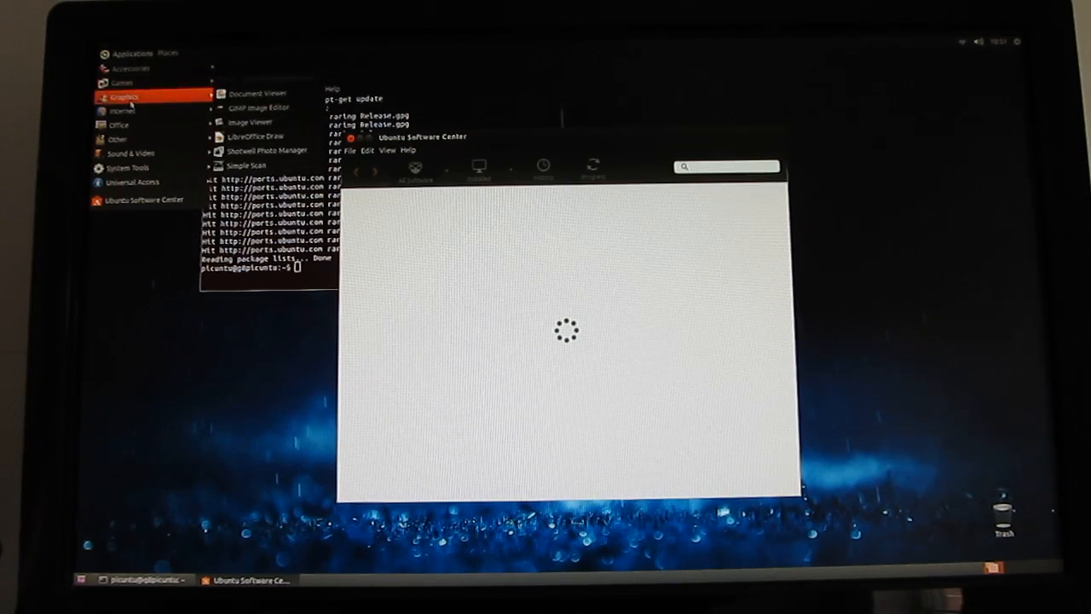
pyautogui.moveTo(132, 68)
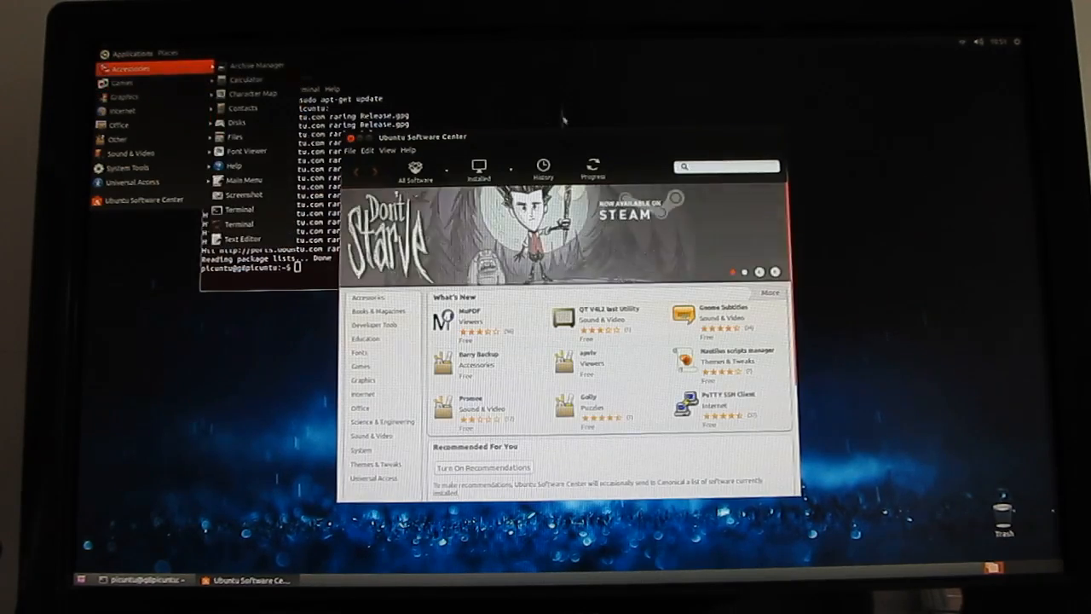
# Close the Applications menu, leaving Software Center loading beside the terminal.
pyautogui.click(586, 136)
# Arrange the terminal on the left and Software Center window to its right.
pyautogui.moveTo(586, 137); pyautogui.dragTo(831, 132)
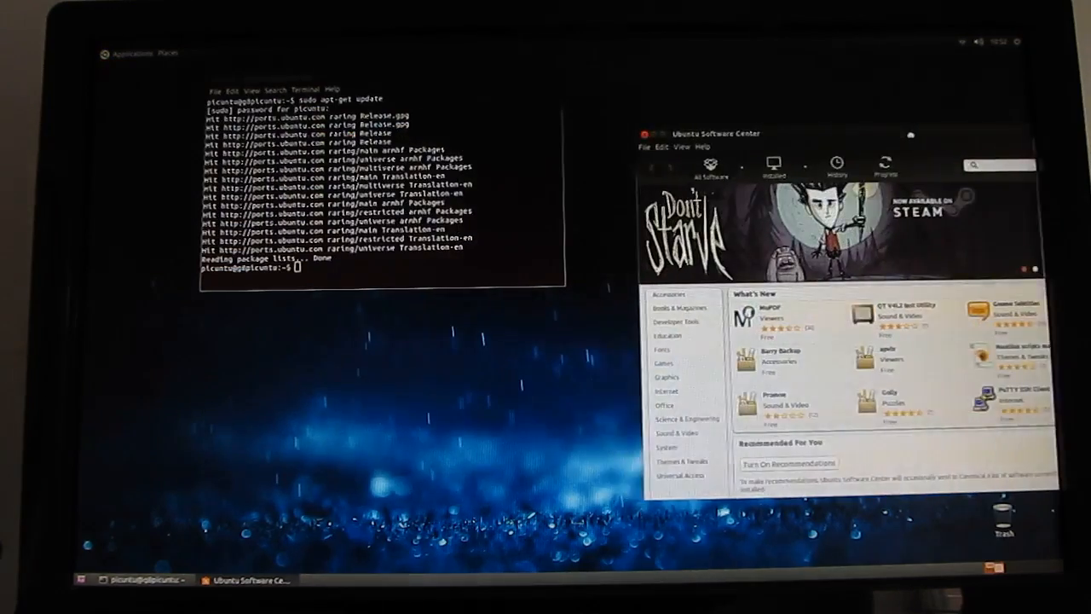
pyautogui.moveTo(480, 83); pyautogui.dragTo(375, 83)
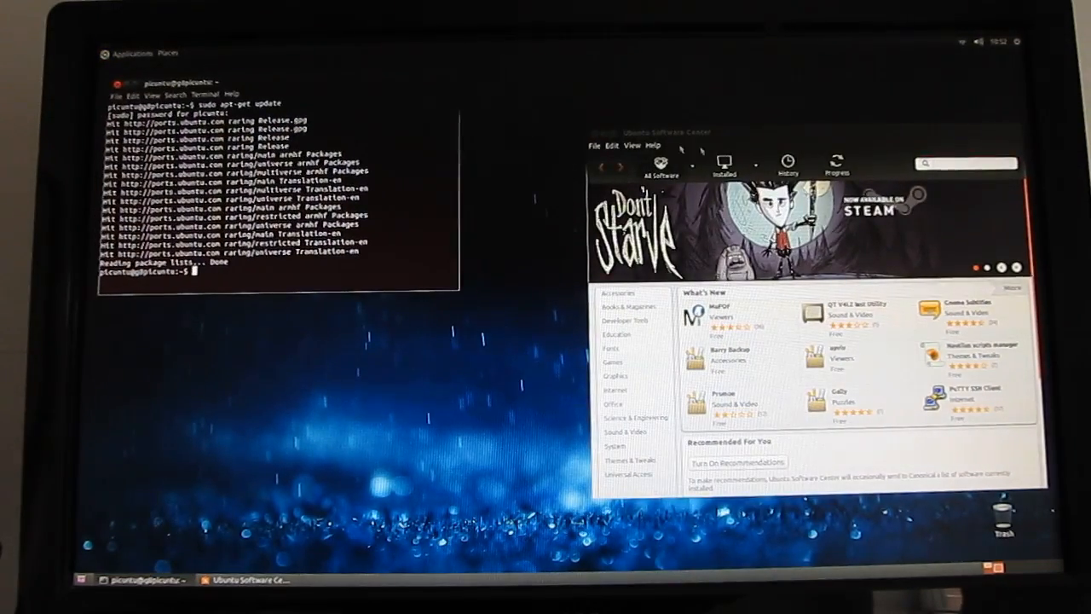
pyautogui.moveTo(731, 136); pyautogui.dragTo(640, 100)
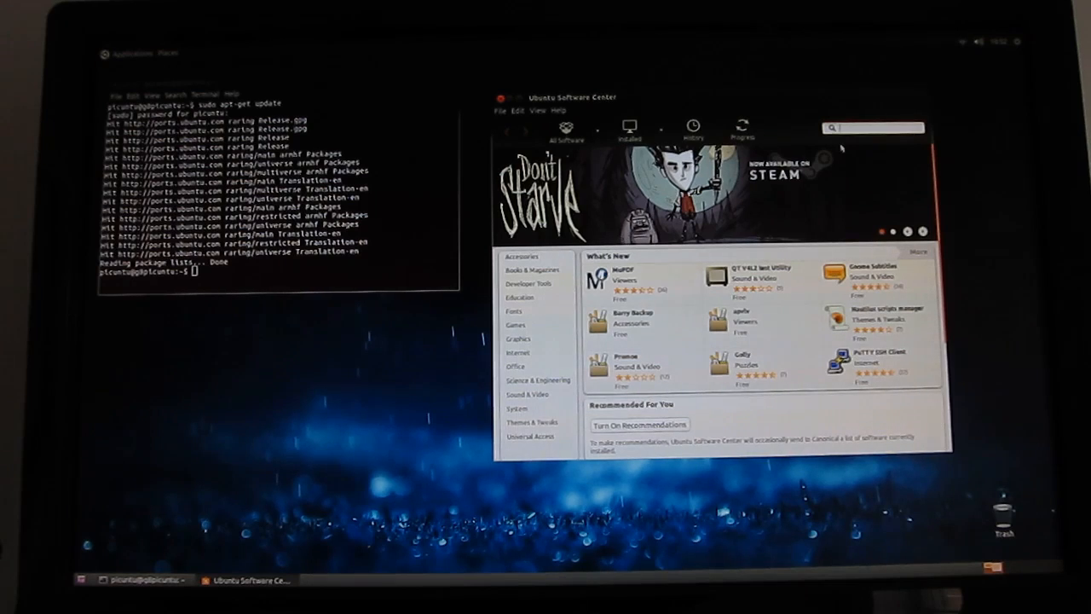
# Show the Games category with its 573 items, then switch focus to the terminal.
pyautogui.click(515, 324)
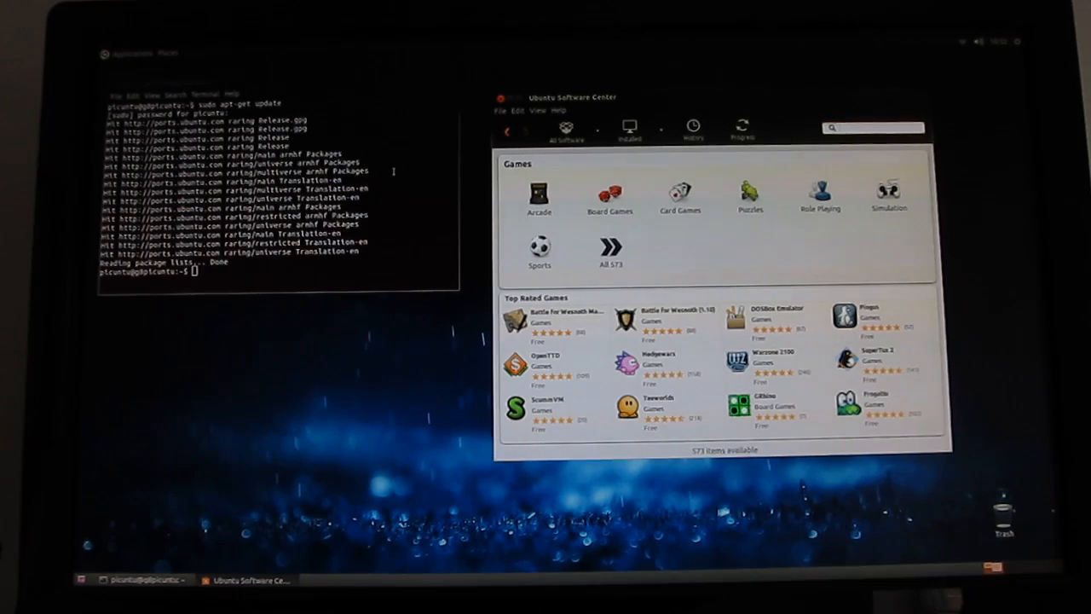
pyautogui.hotkey('alt', 'Tab')
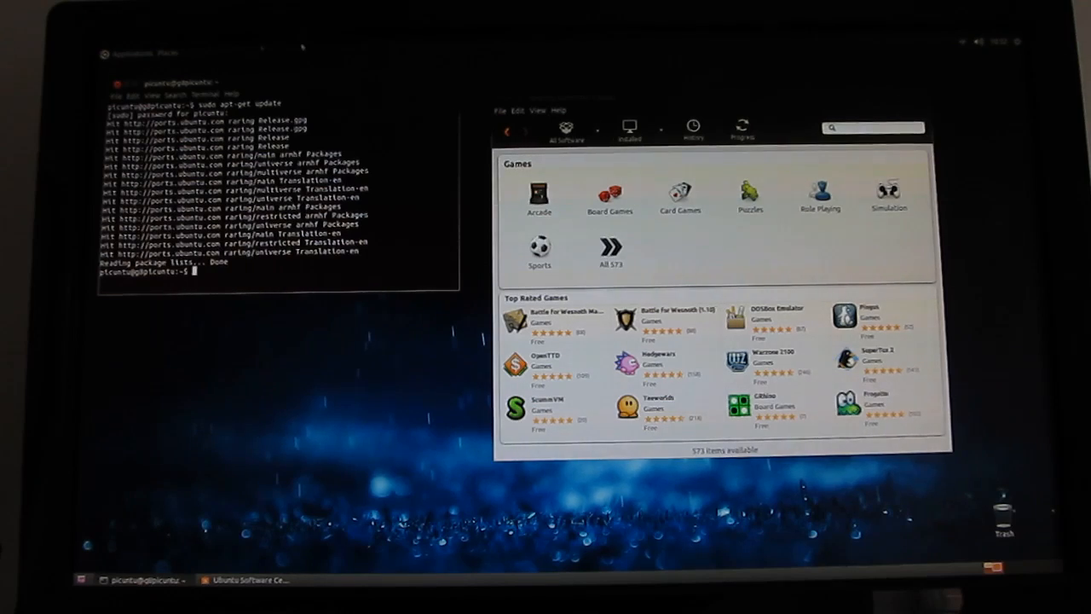
pyautogui.moveTo(221, 87); pyautogui.dragTo(265, 98)
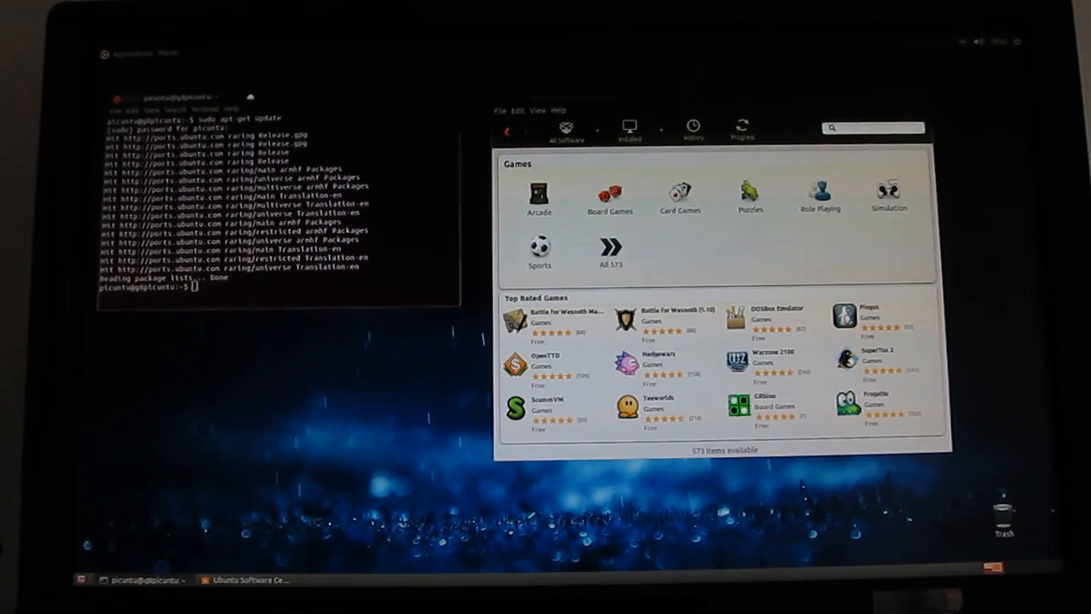
pyautogui.click(132, 55)
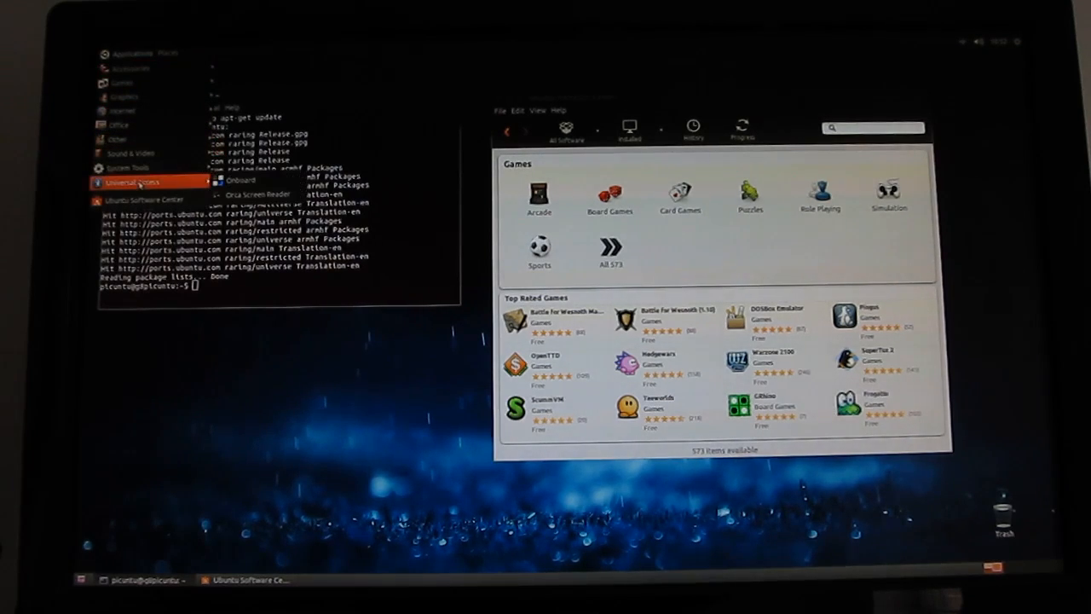
pyautogui.moveTo(136, 181)
pyautogui.click(415, 197)
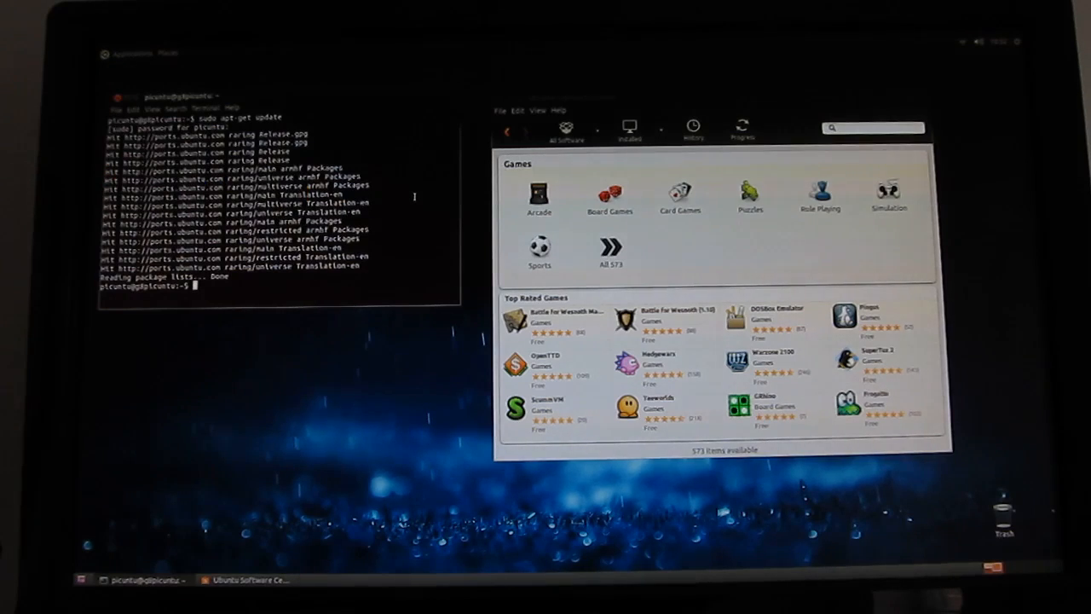